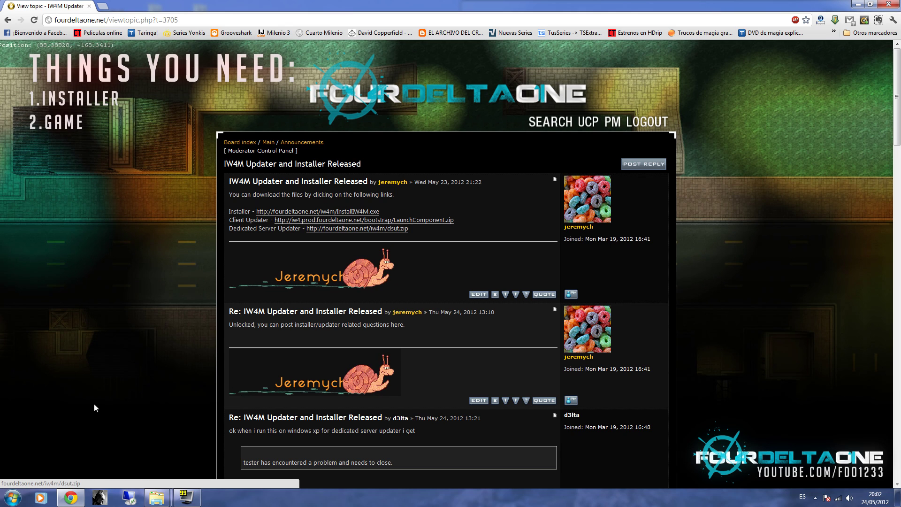
Check the Modern Warfare 2 folder, then download and run InstallIW4M.exe from the forum.
mouse_move(156, 498)
click(210, 449)
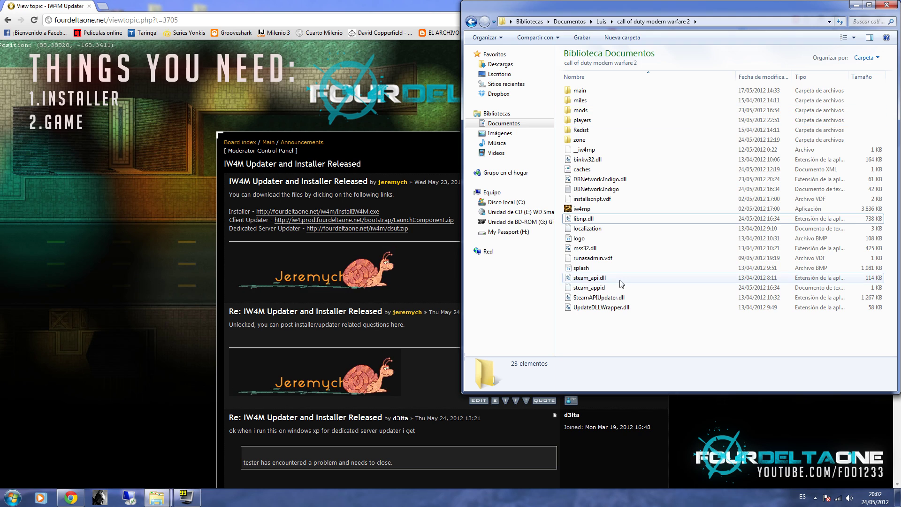
click(132, 242)
click(350, 214)
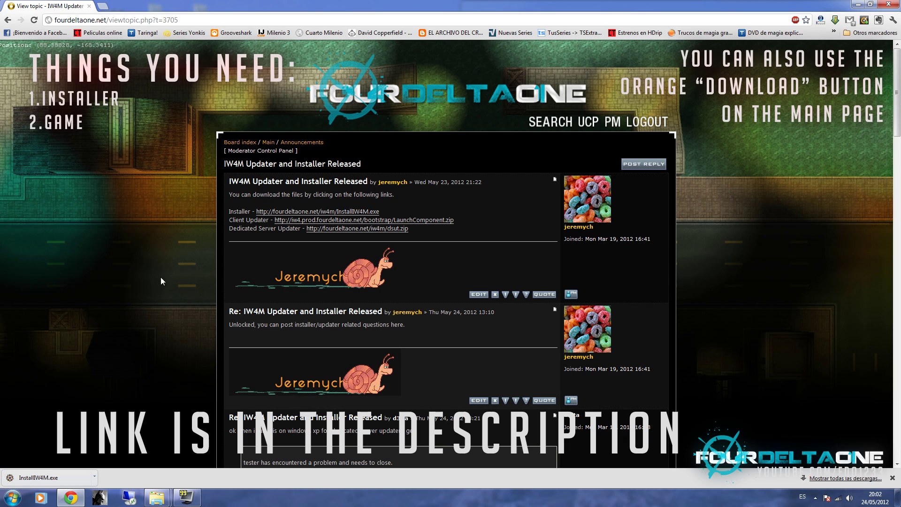
click(42, 477)
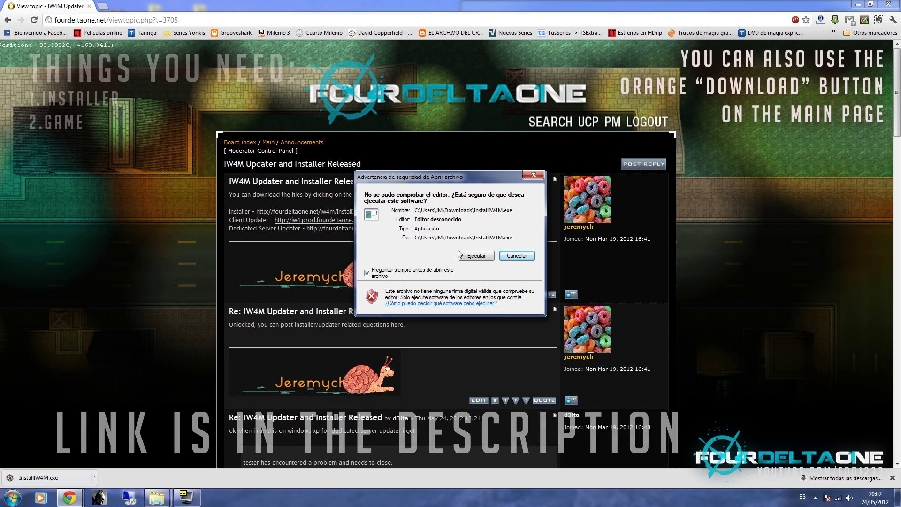
click(472, 255)
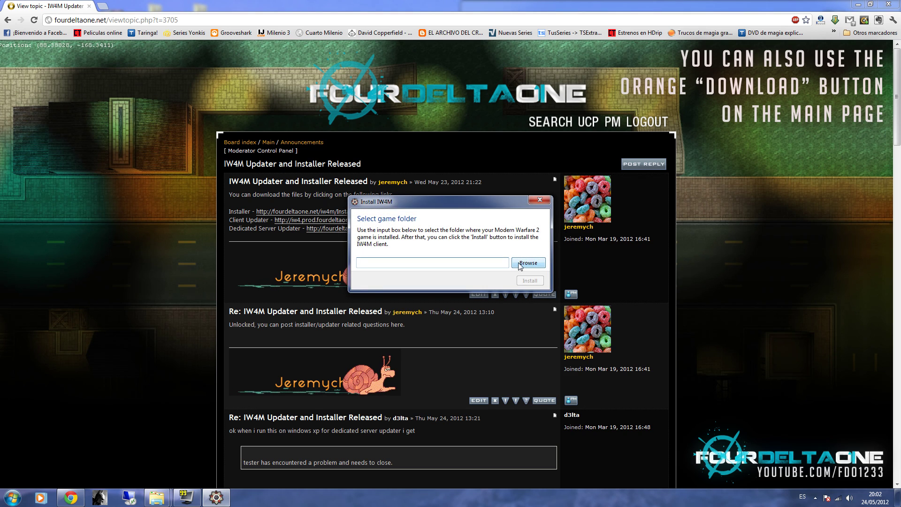
Set Documentos > Luis > call of duty modern warfare 2 as the game folder and install IW4M.
click(520, 263)
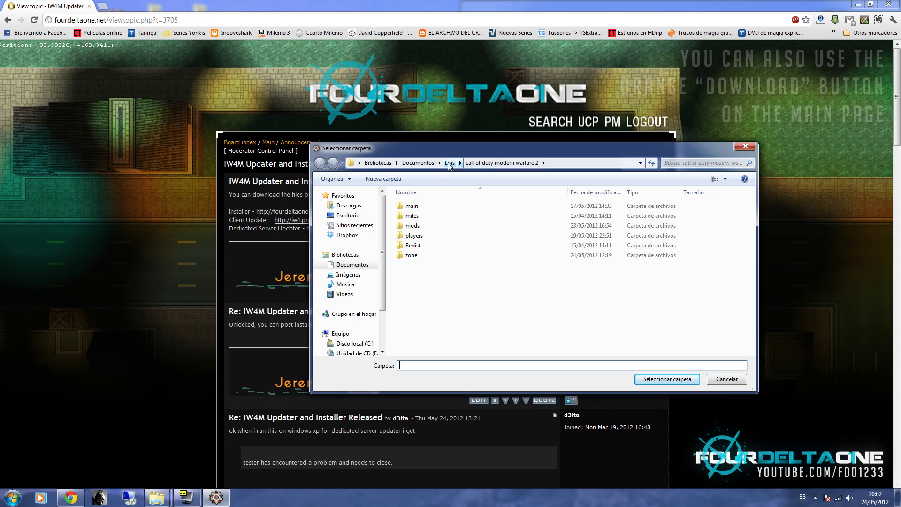
click(418, 162)
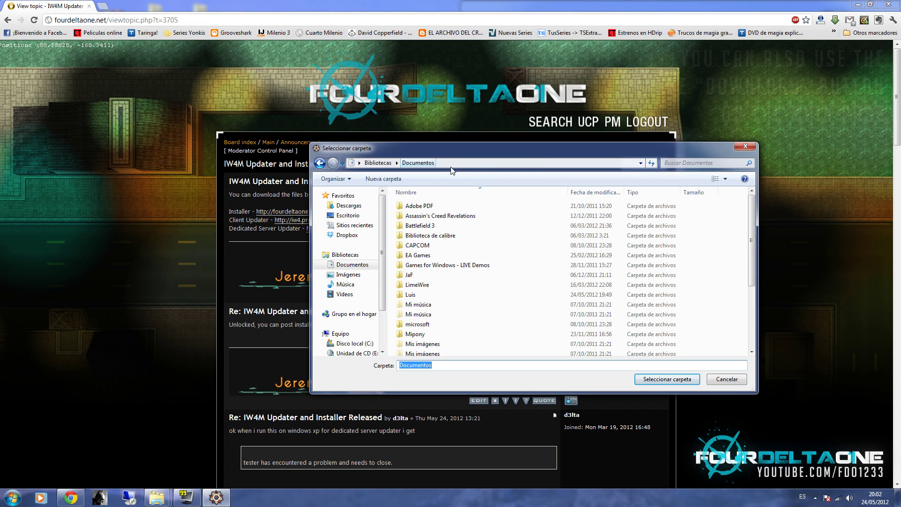
double_click(411, 295)
double_click(437, 247)
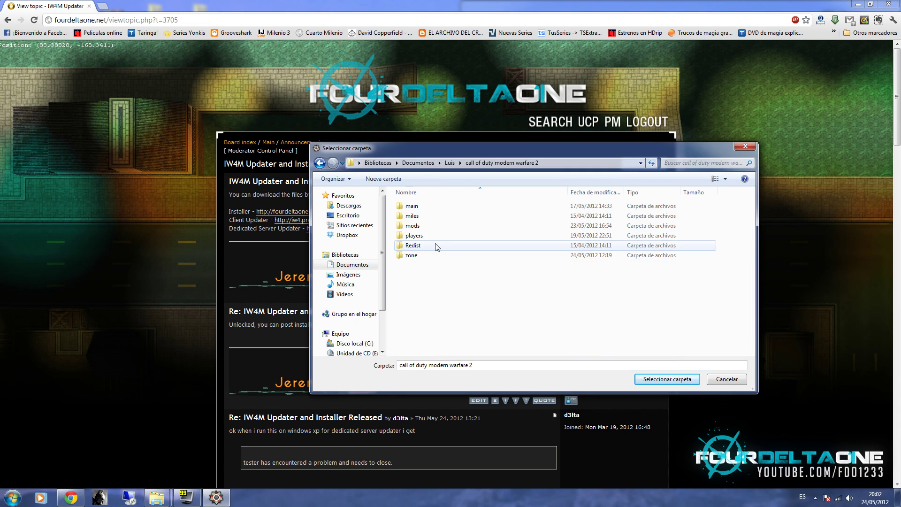
click(651, 381)
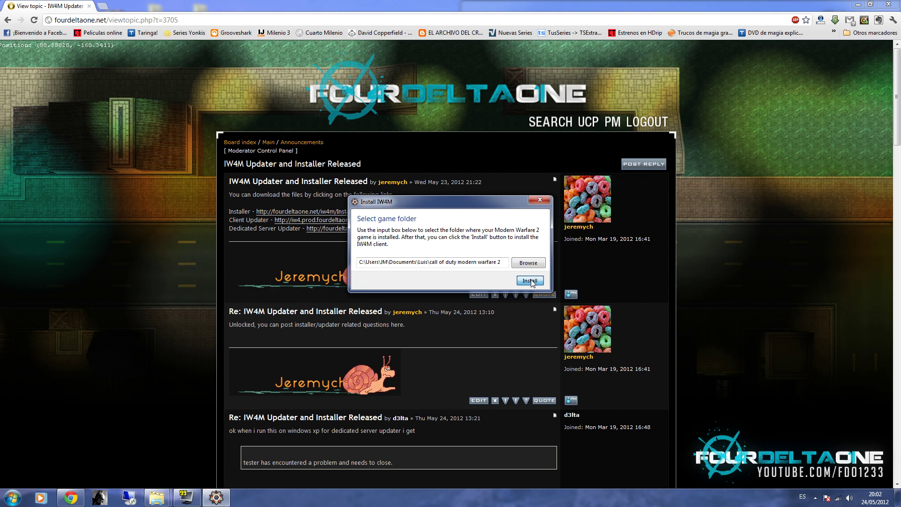
click(531, 281)
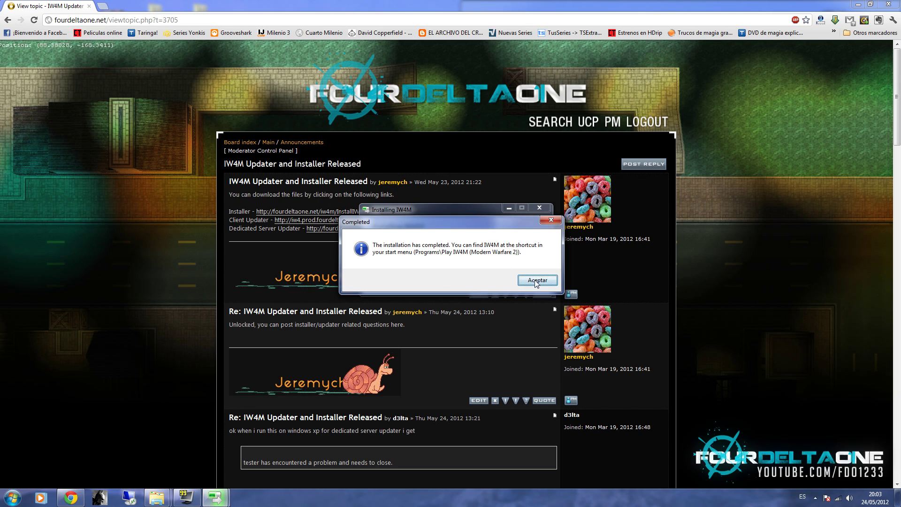
Dismiss the Completed message and find Play IW4M (Modern Warfare 2) in the Start menu.
click(537, 281)
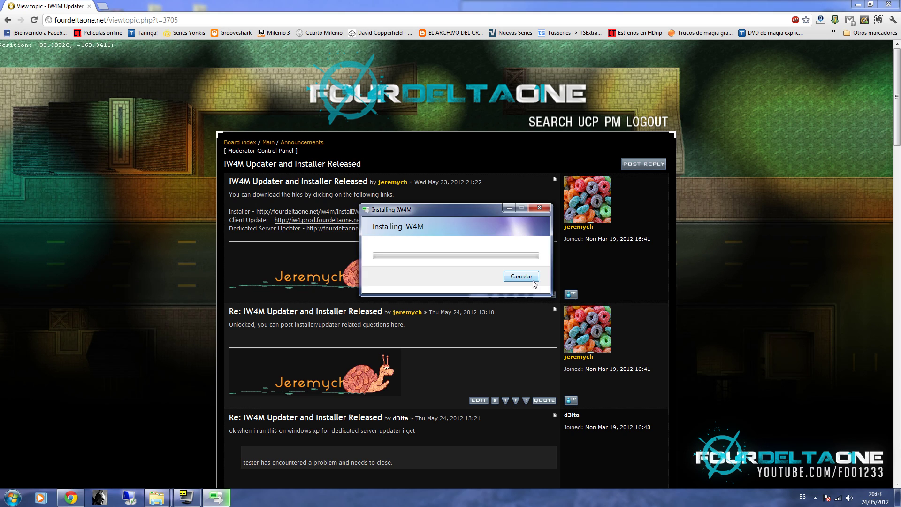
click(13, 498)
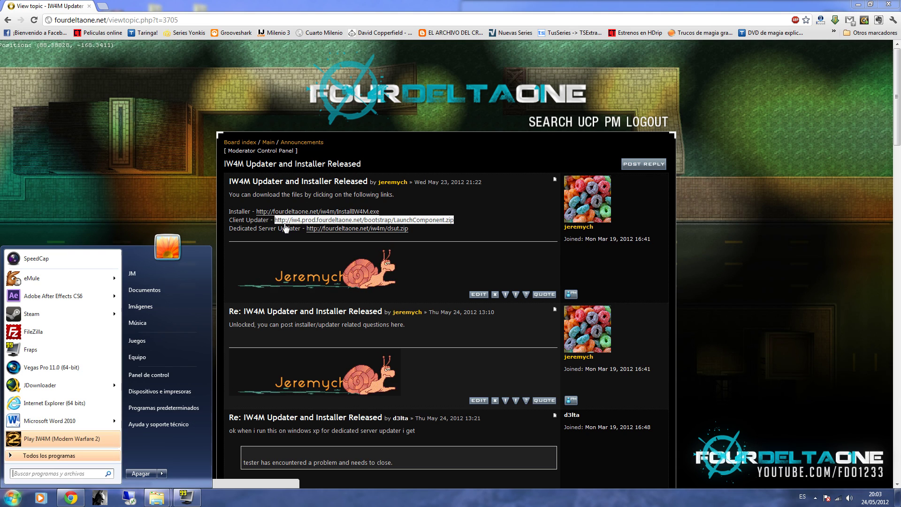
Launch Play IW4M and log in with forum credentials, ticking Recordar mis credenciales.
click(61, 436)
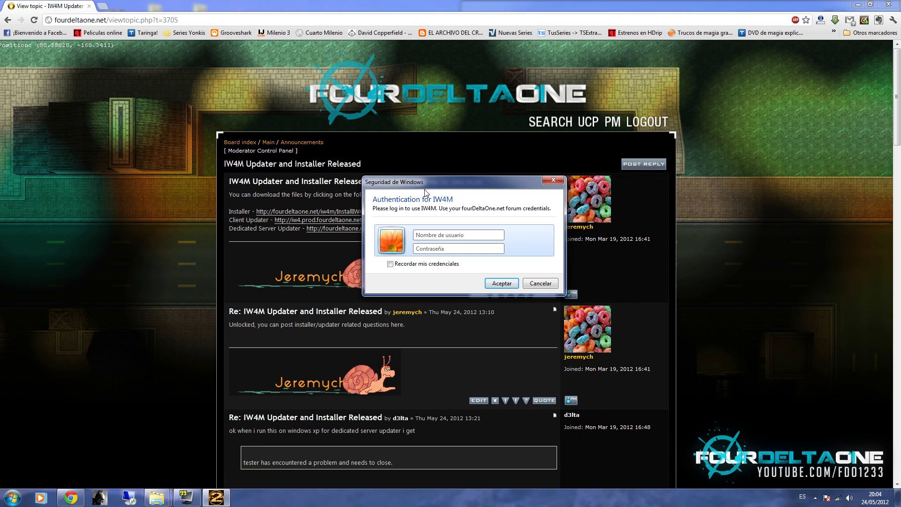
drag(435, 185, 395, 187)
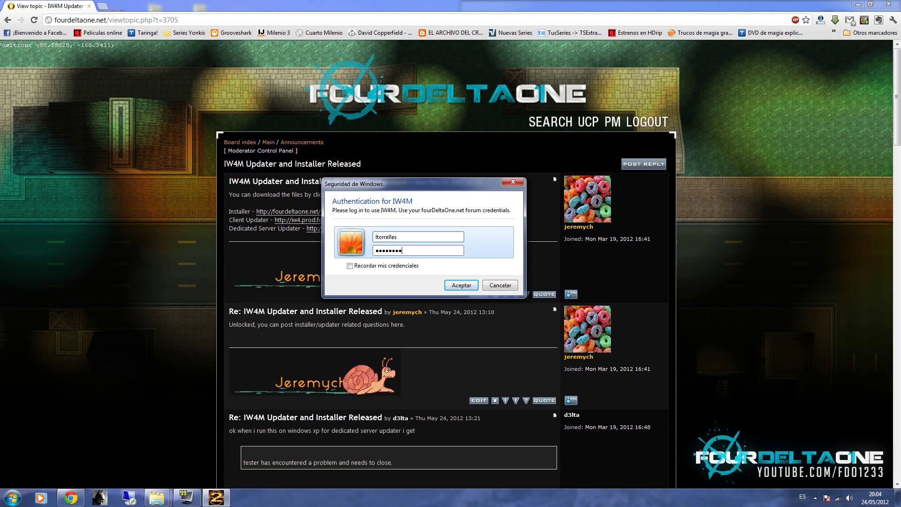
click(373, 268)
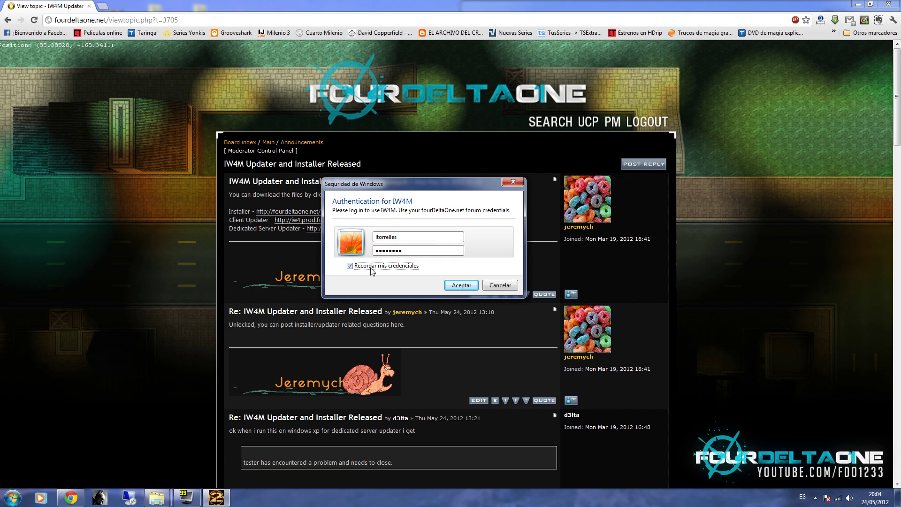
click(451, 286)
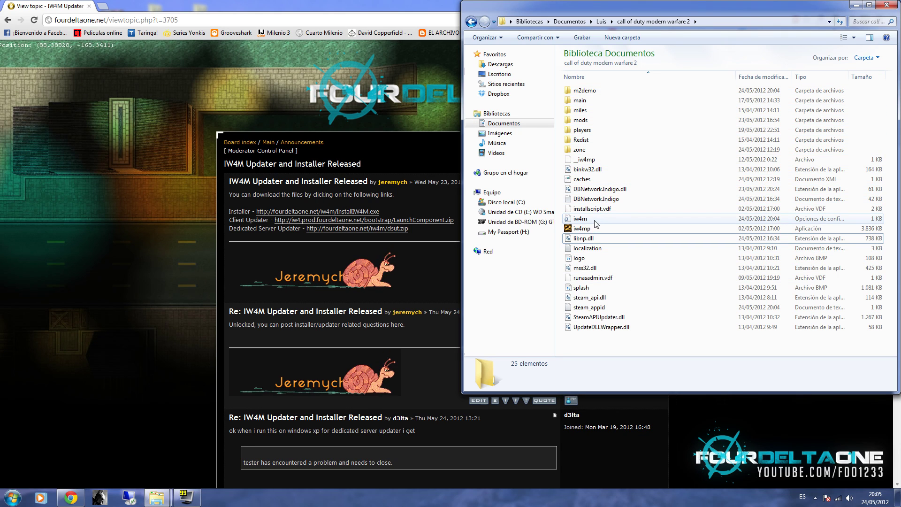
mouse_move(582, 218)
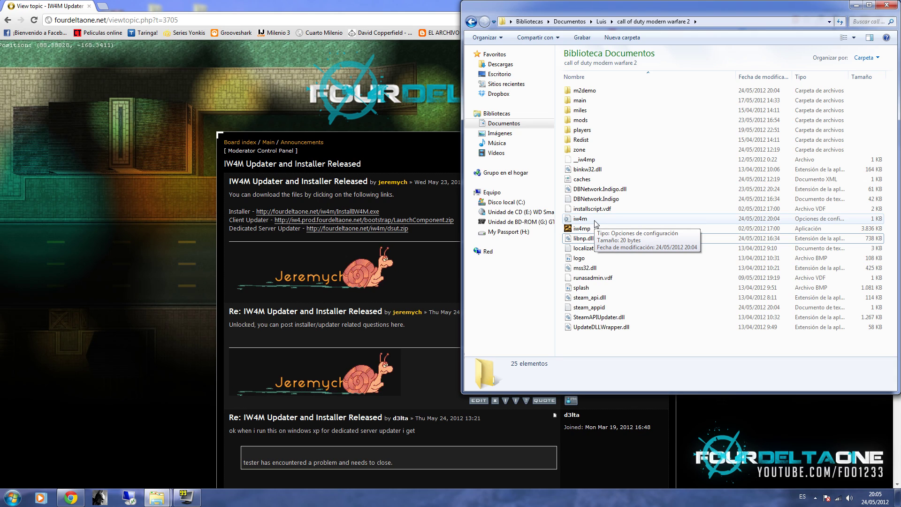
Browse via %appdata to AppData\Local\IW4M to view its nine files, then dismiss the Start menu.
click(711, 27)
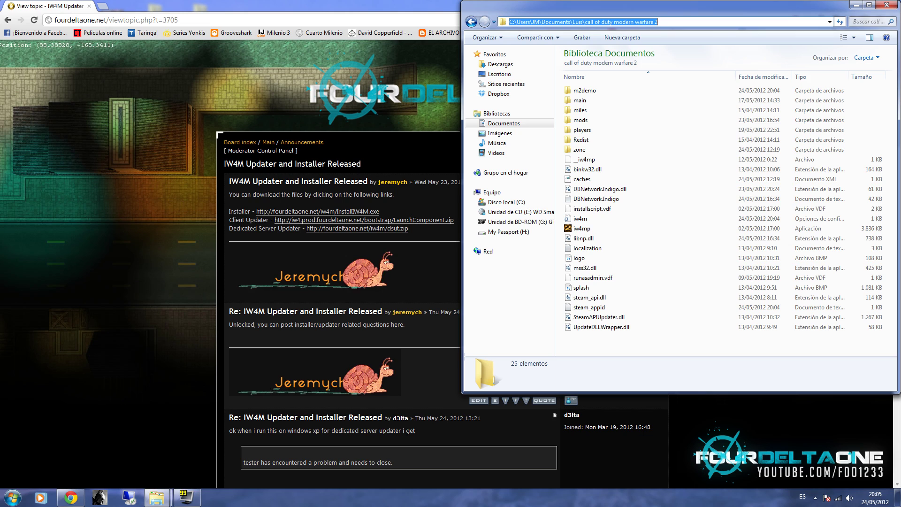
text(%appdata%)
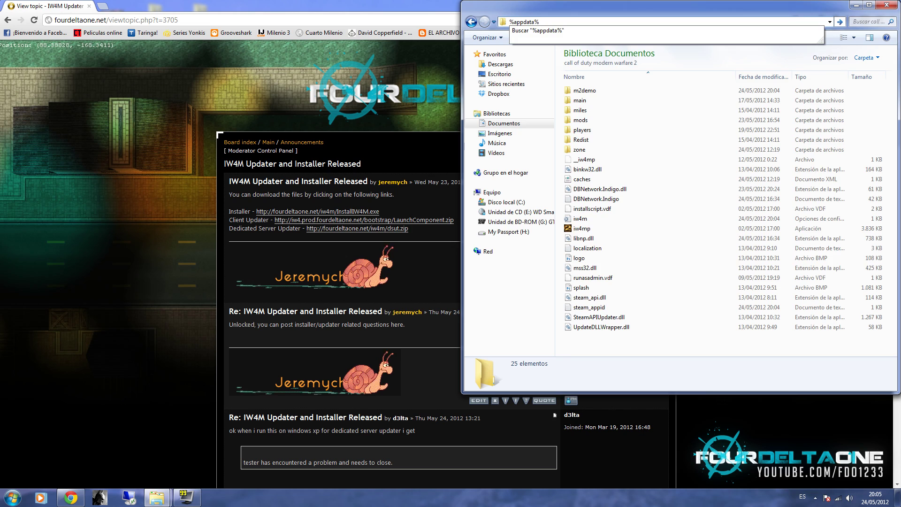
key(Return)
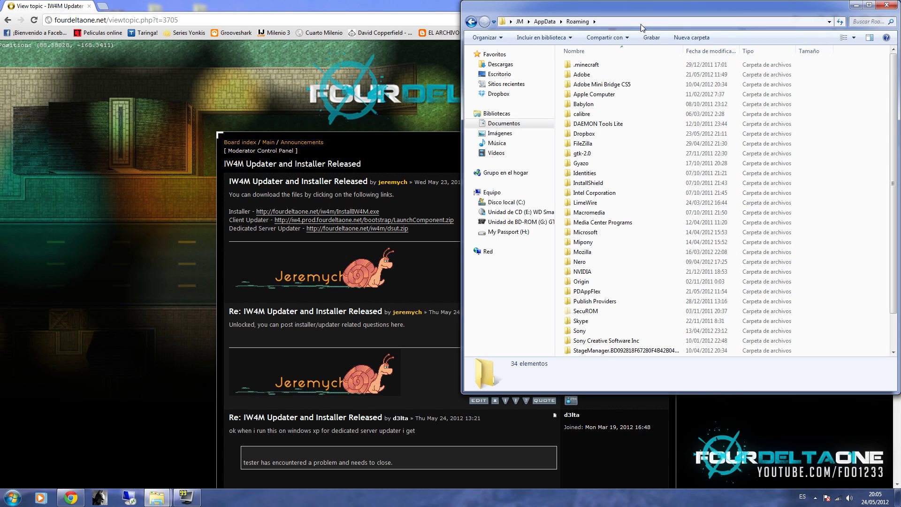
click(544, 22)
double_click(615, 65)
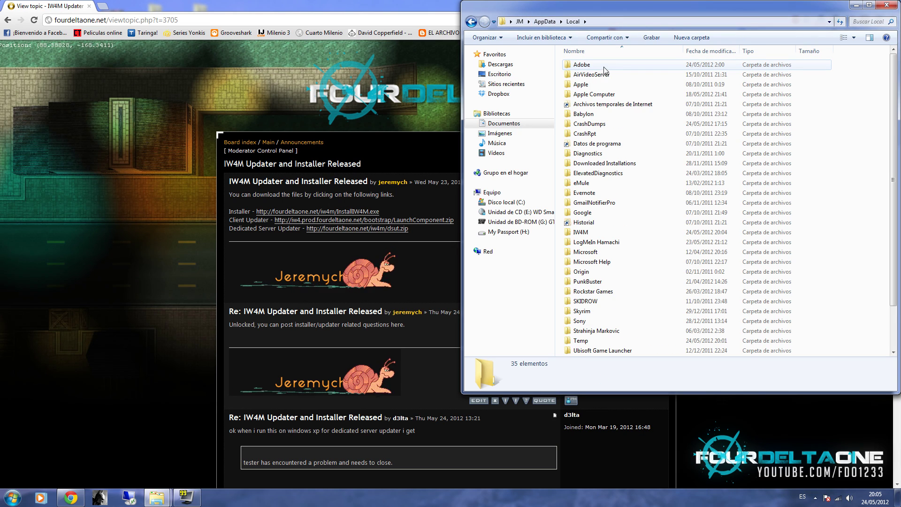
double_click(602, 232)
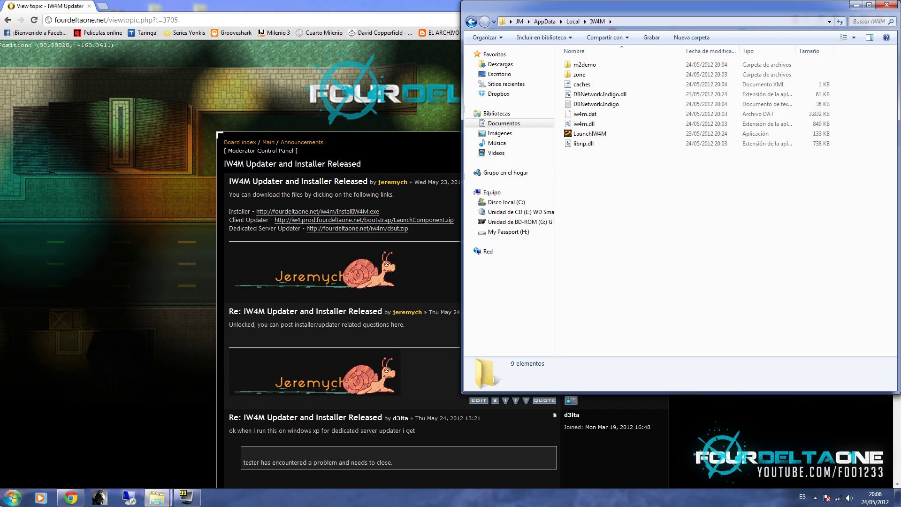
click(12, 498)
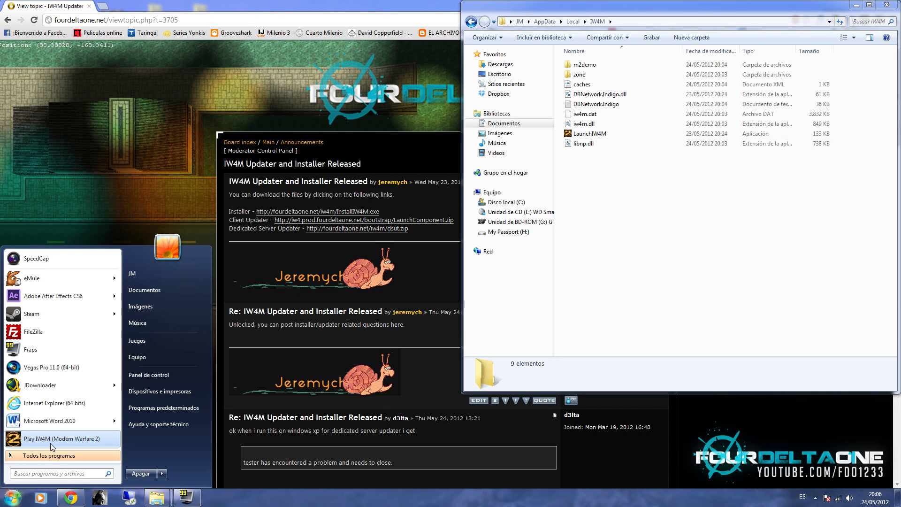
click(886, 6)
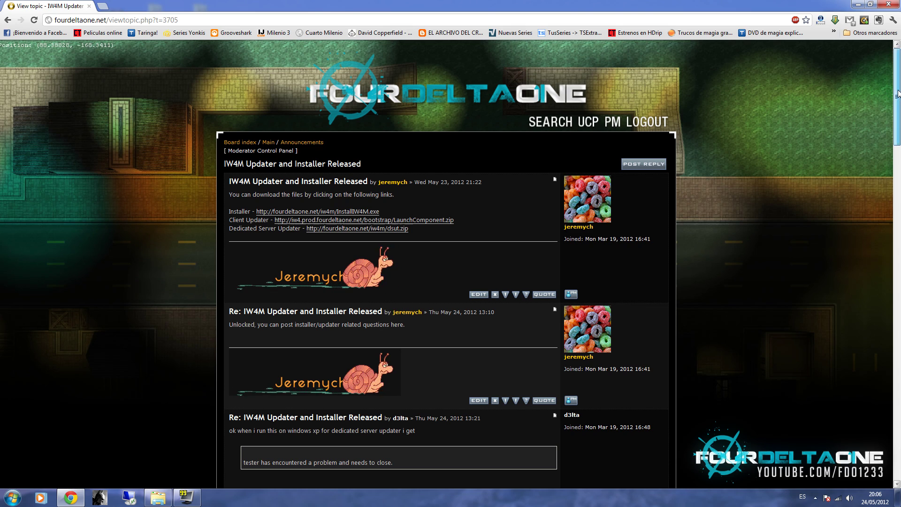
drag(898, 87, 898, 124)
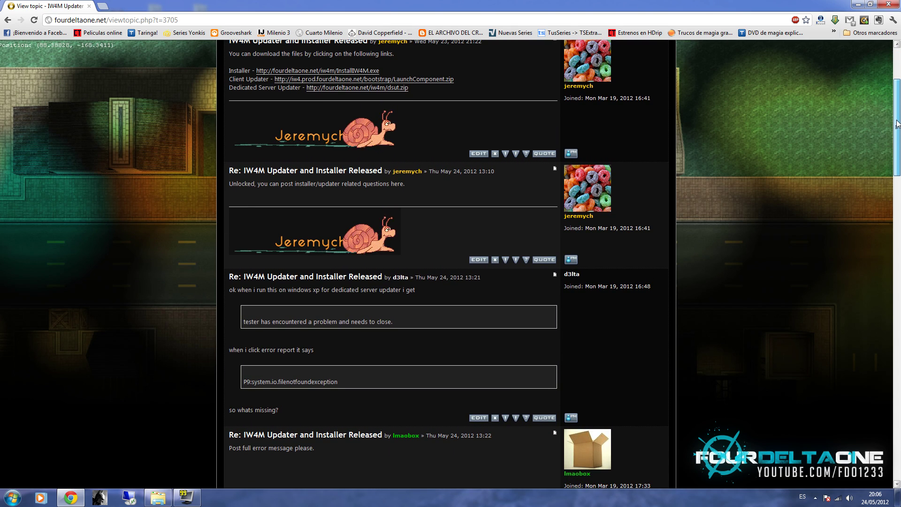
mouse_move(897, 124)
mouse_down()
mouse_move(899, 146)
mouse_move(898, 70)
mouse_up()
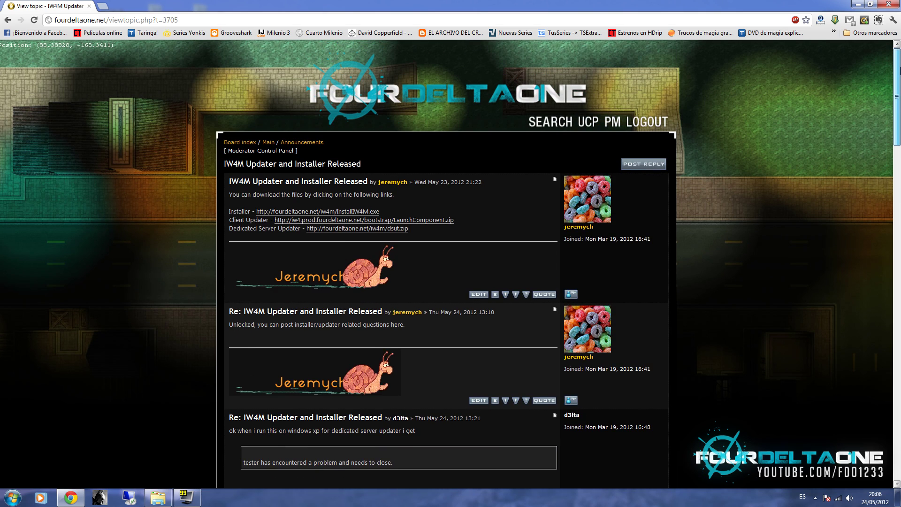